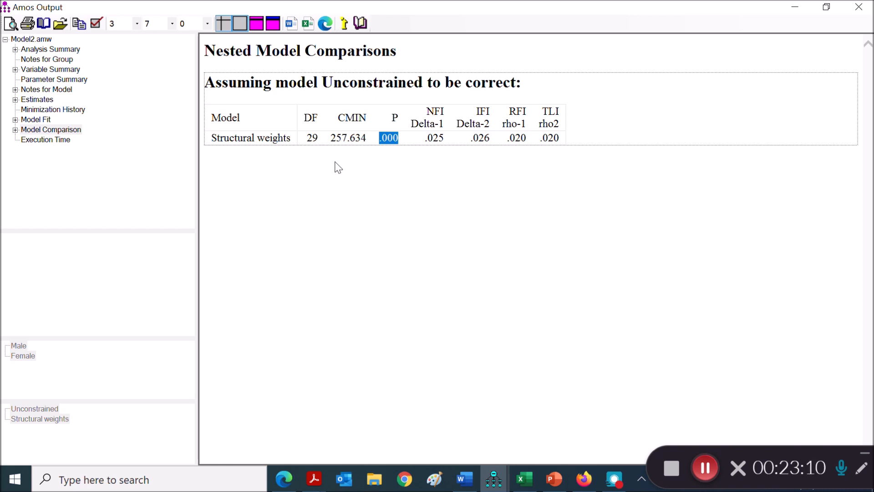
Step: Examine the P value of the Structural weights model against the Unconstrained model in the nested model comparisons, and close the output
drag(214, 140, 290, 140)
drag(322, 83, 436, 89)
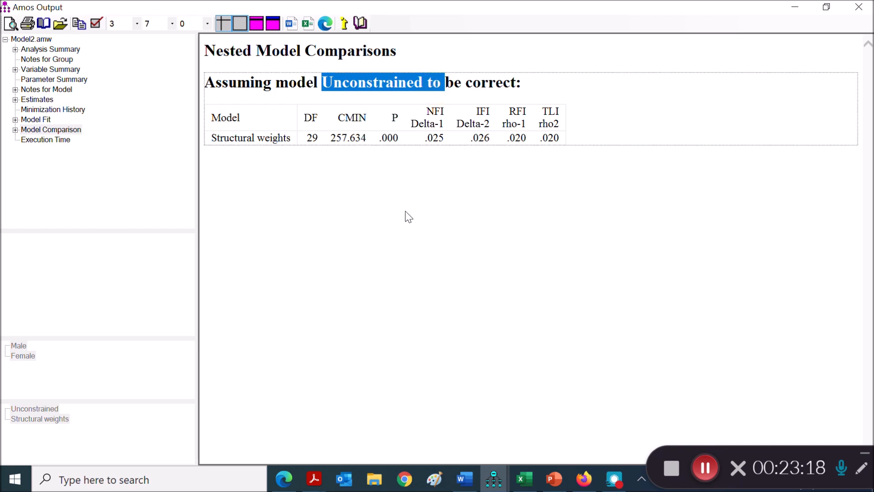
drag(399, 138, 379, 138)
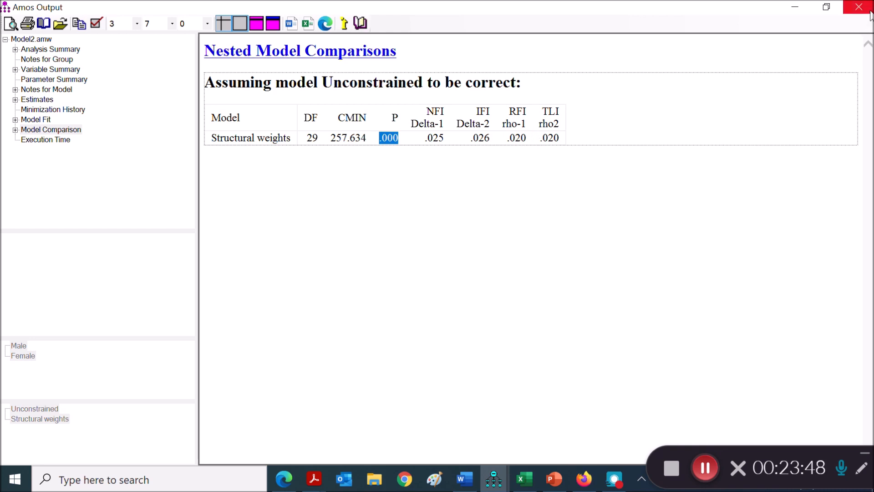
click(401, 143)
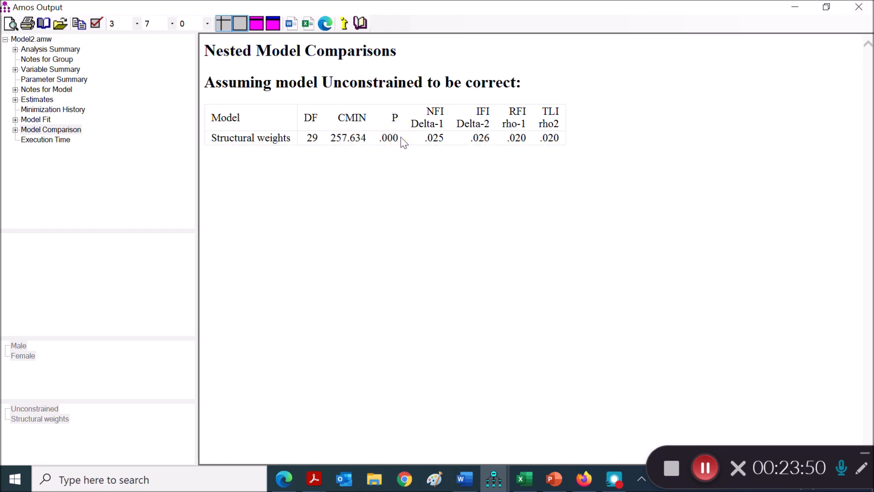
drag(381, 137, 396, 138)
drag(324, 82, 422, 85)
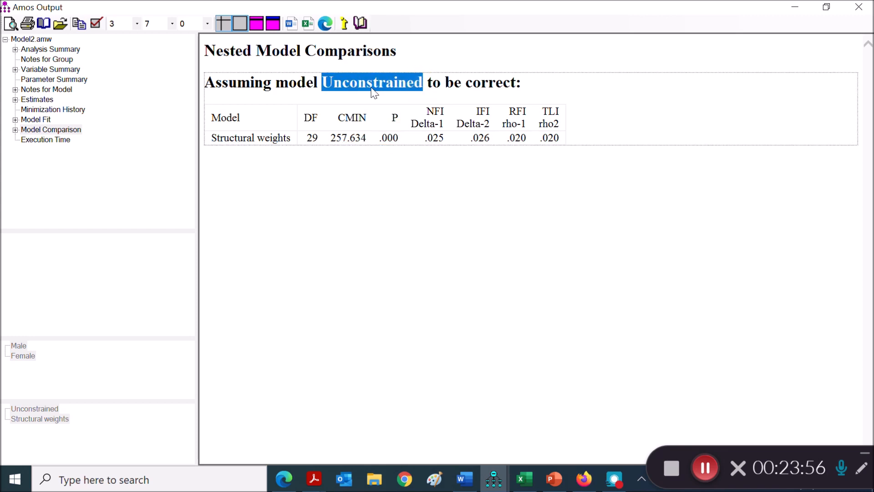
drag(213, 138, 294, 136)
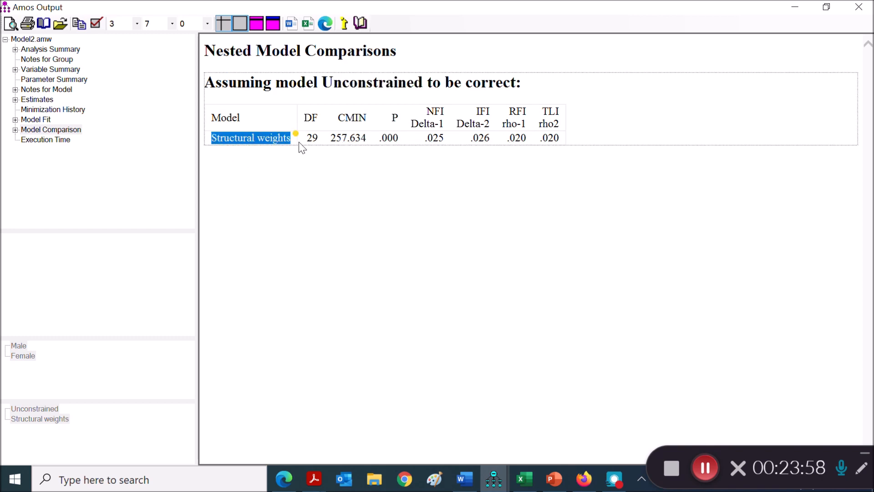
click(859, 8)
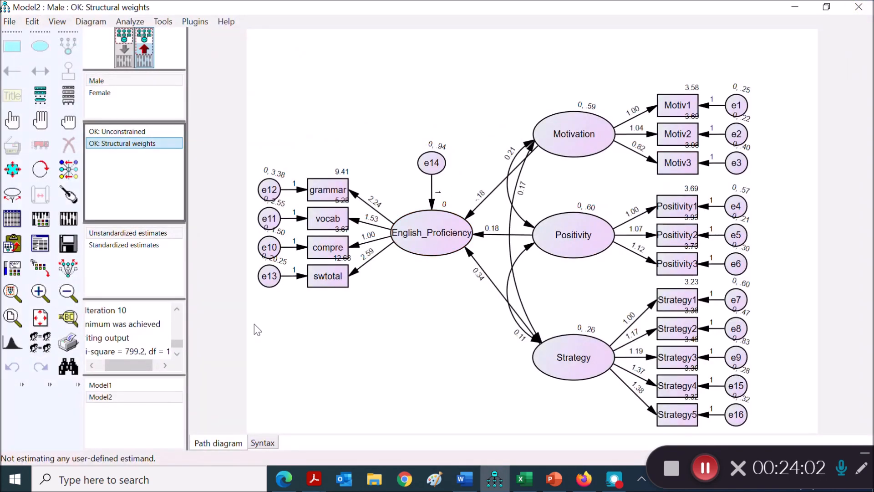
Step: Copy the constraints b1_1=b1_2, b2_1=b2_2 and b3_1=b3_2 from the Structural weights model
drag(163, 299, 163, 281)
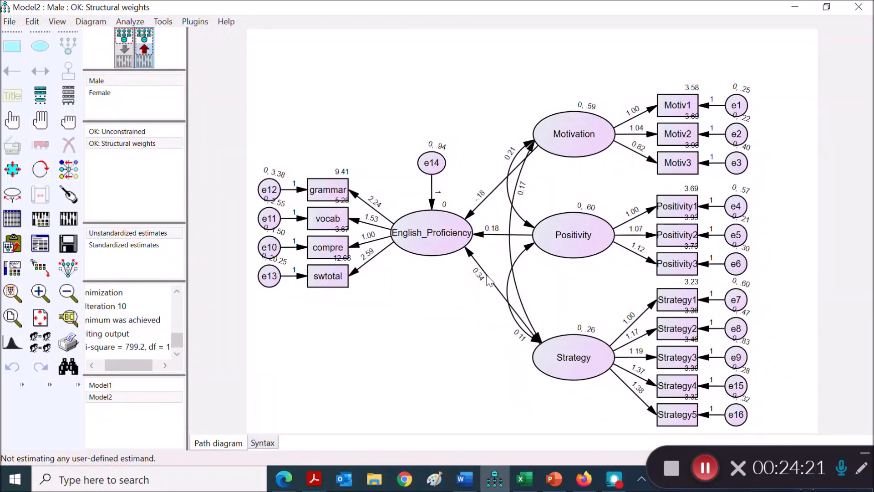
double_click(135, 146)
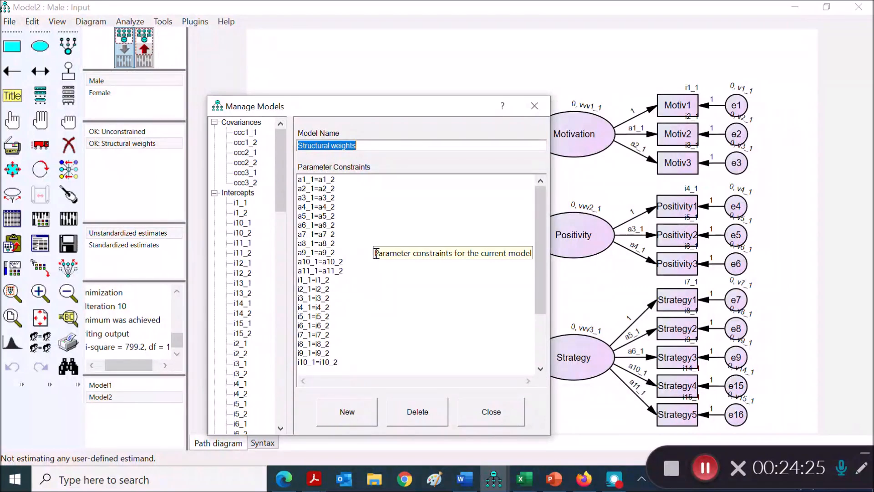
scroll(395, 253, down, 3)
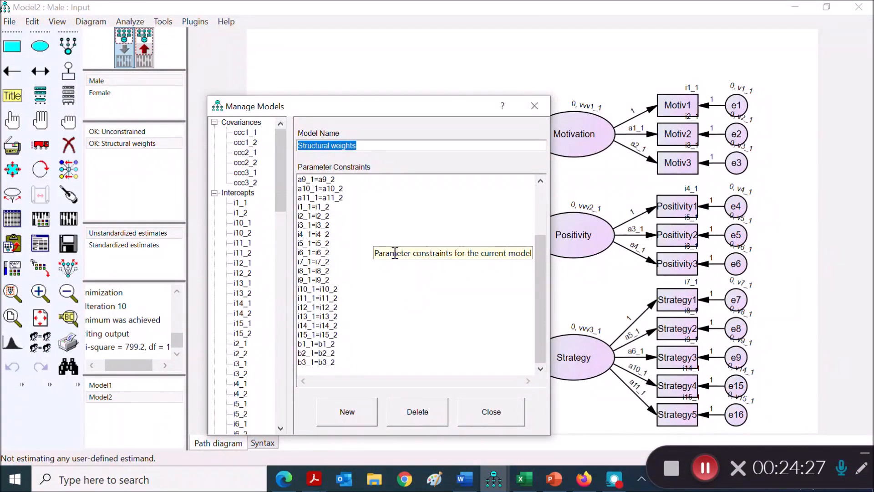
click(333, 362)
drag(333, 362, 298, 344)
key(ctrl+c)
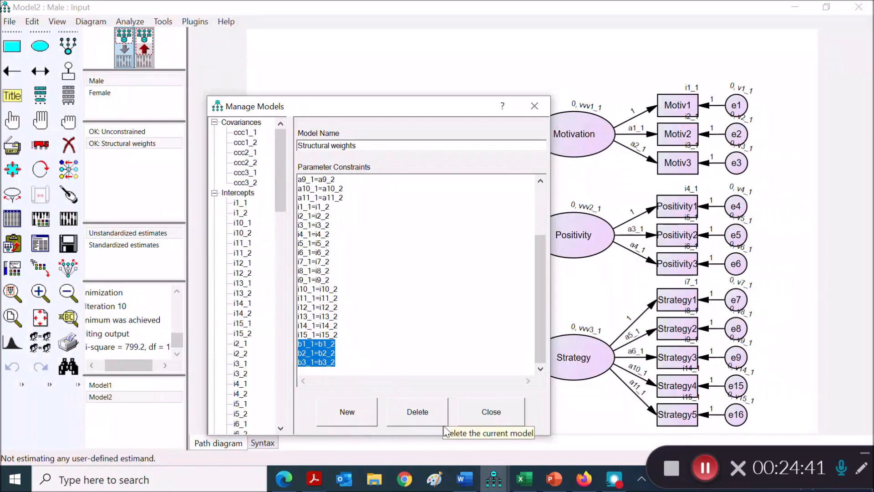
Step: Add a model named b1 from the copied constraints, keeping only b1_1=b1_2
click(348, 411)
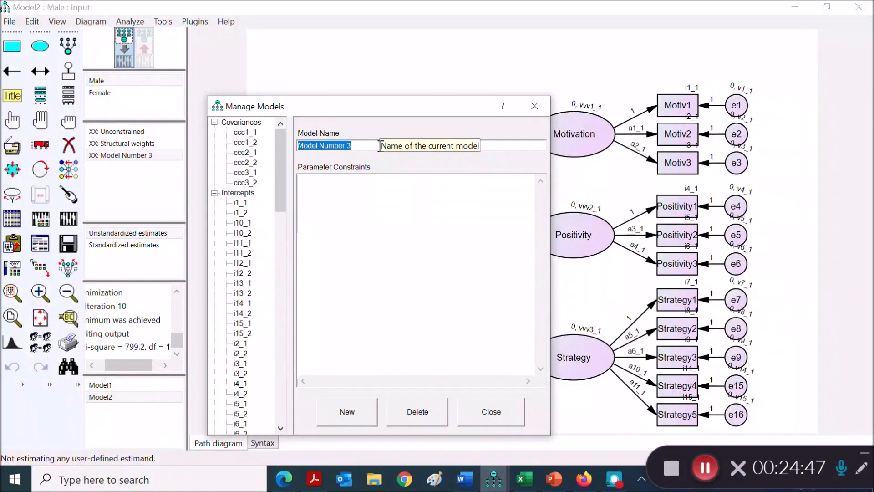
text(b1)
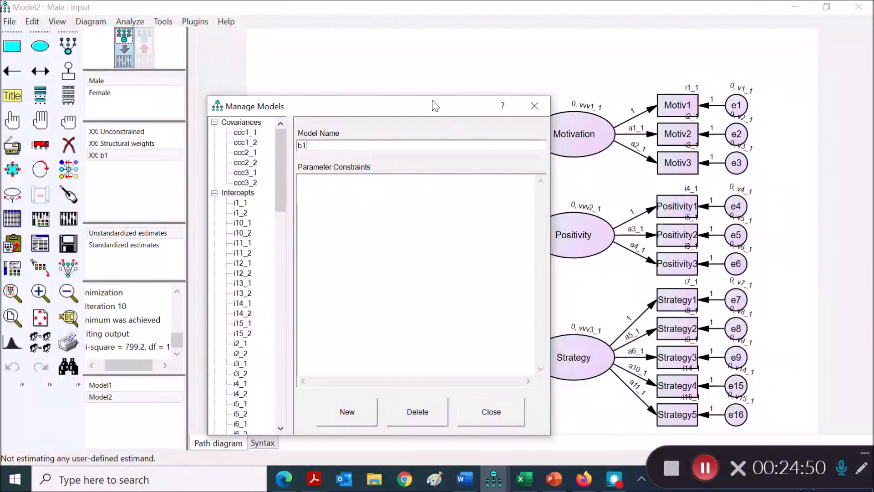
drag(433, 102, 288, 86)
click(213, 167)
key(ctrl+v)
drag(205, 181, 149, 175)
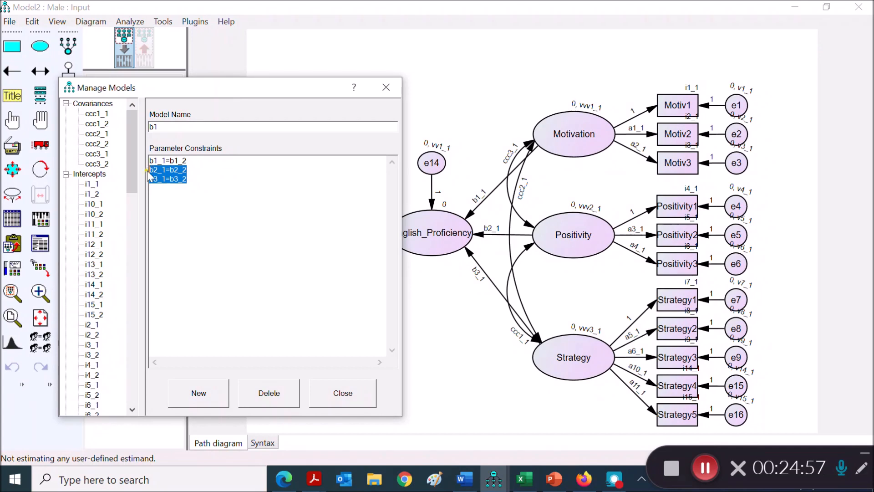
key(Delete)
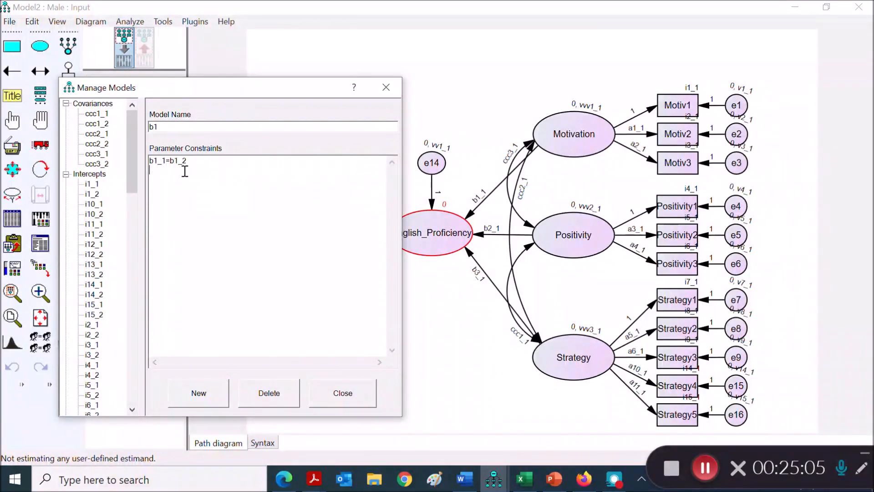
Step: Add a model named b2 from the copied constraints, keeping only b2_1=b2_2
click(219, 390)
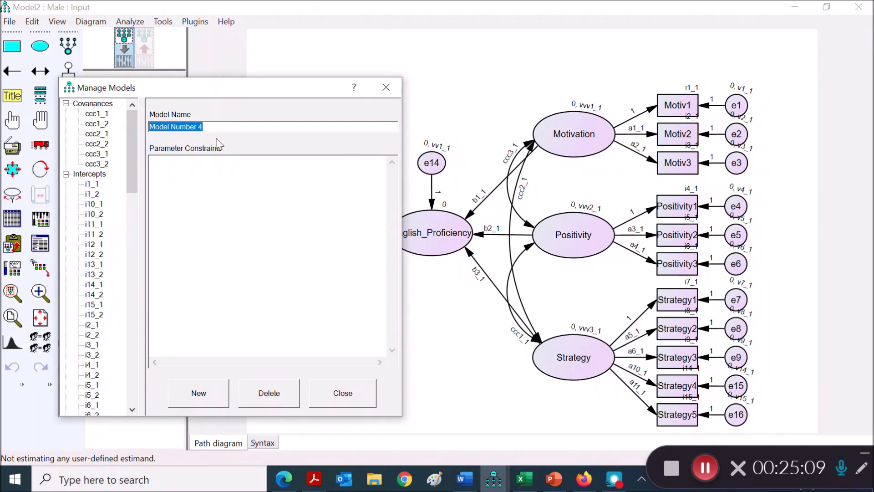
text(b2)
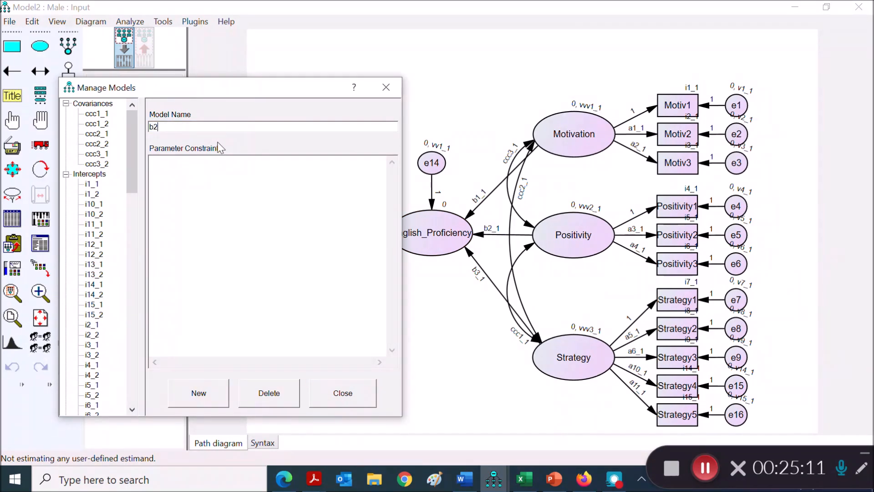
click(216, 169)
key(ctrl+v)
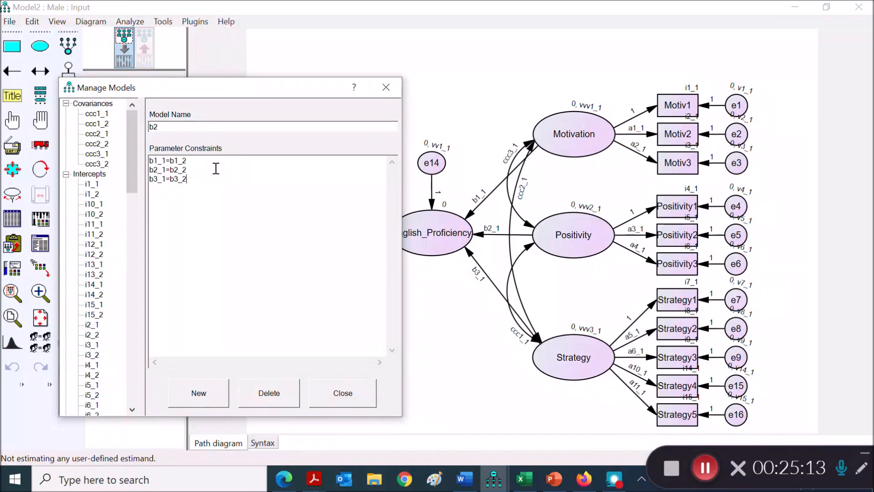
drag(196, 178, 150, 179)
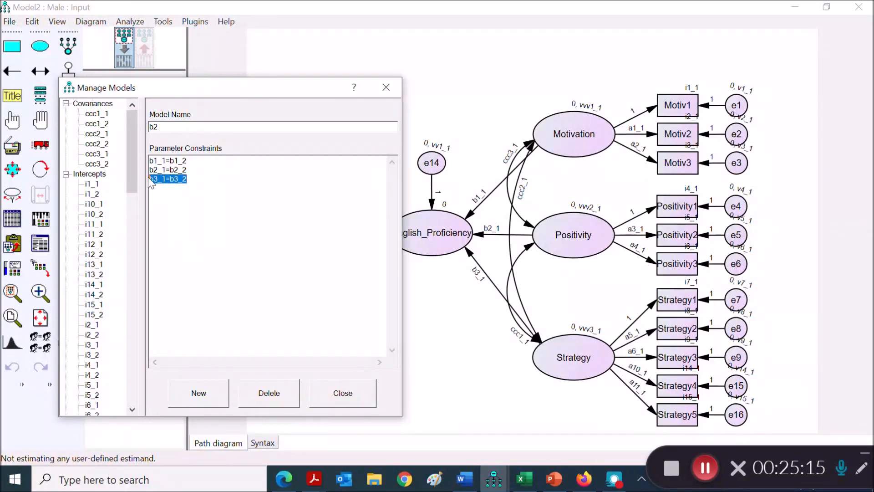
key(Delete)
drag(196, 161, 145, 161)
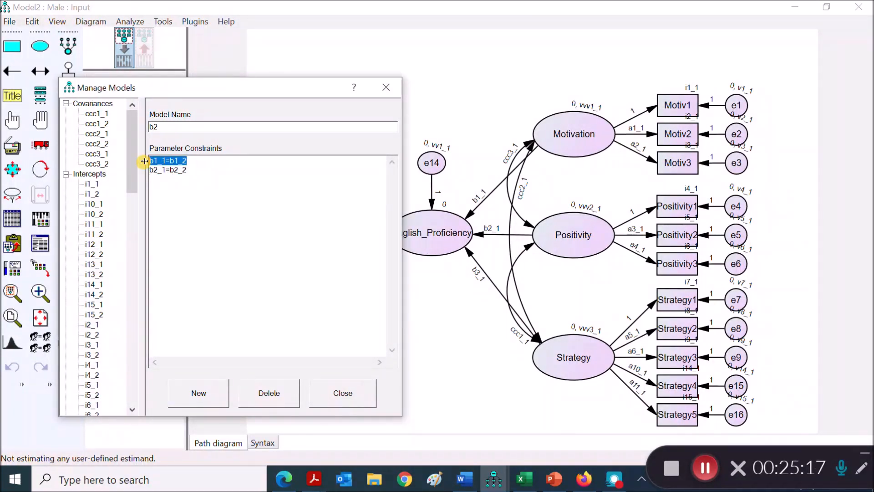
key(Delete)
key(Delete)
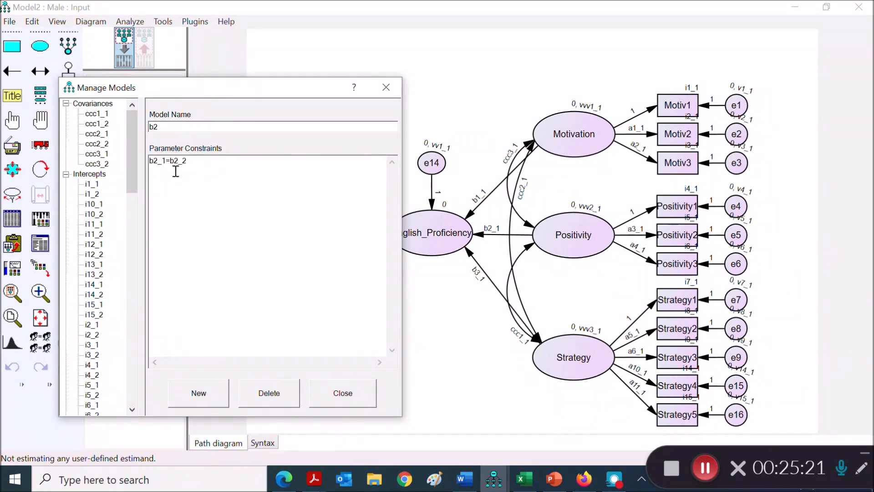
Step: Add a model named b3 from the copied constraints, keeping only b3_1=b3_2, and close the model manager
click(196, 392)
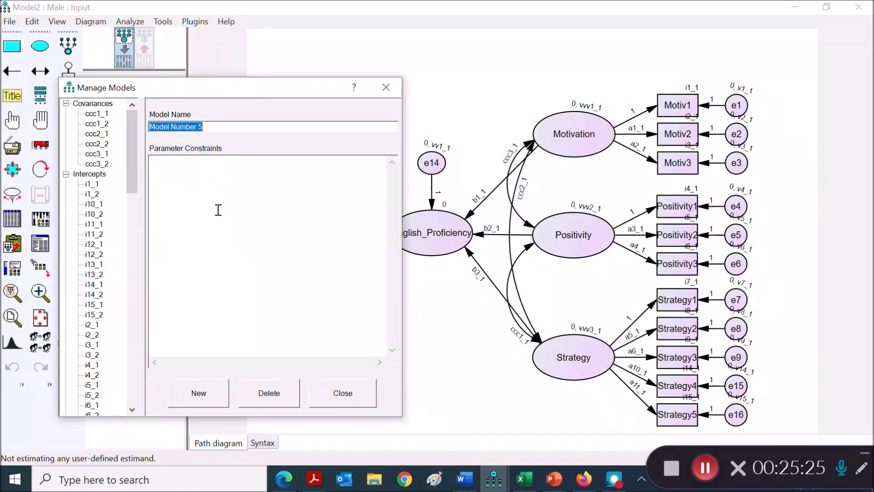
text(b3)
click(214, 187)
drag(217, 89, 387, 80)
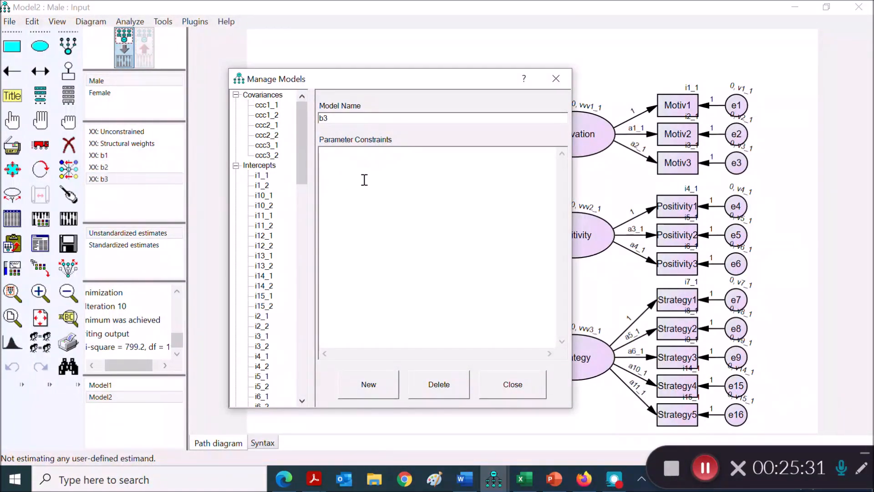
key(ctrl+v)
drag(364, 162, 319, 152)
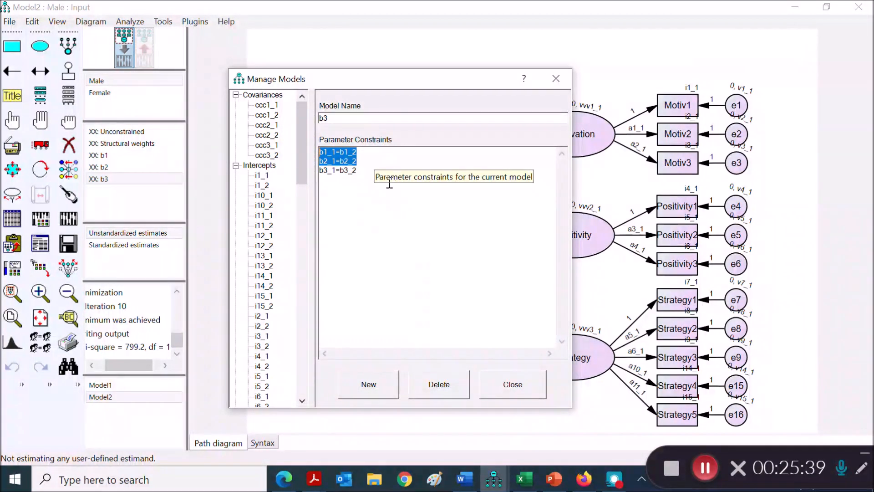
key(Delete)
key(Delete)
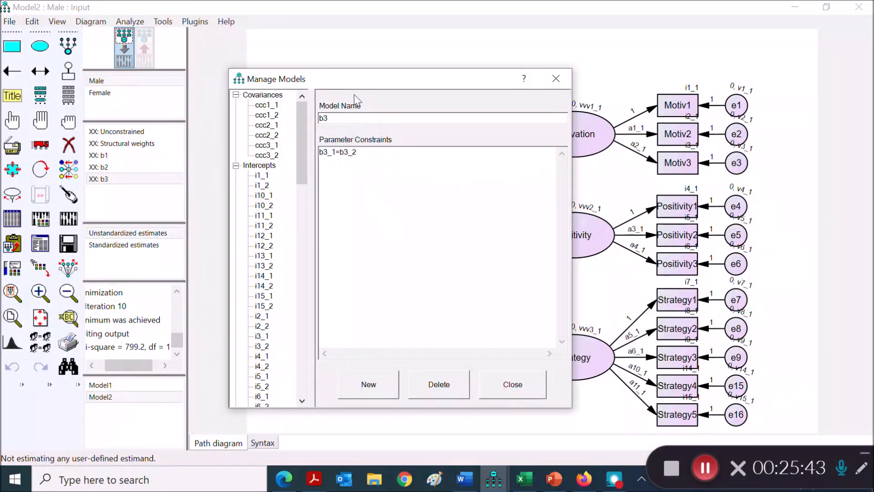
drag(356, 87, 339, 88)
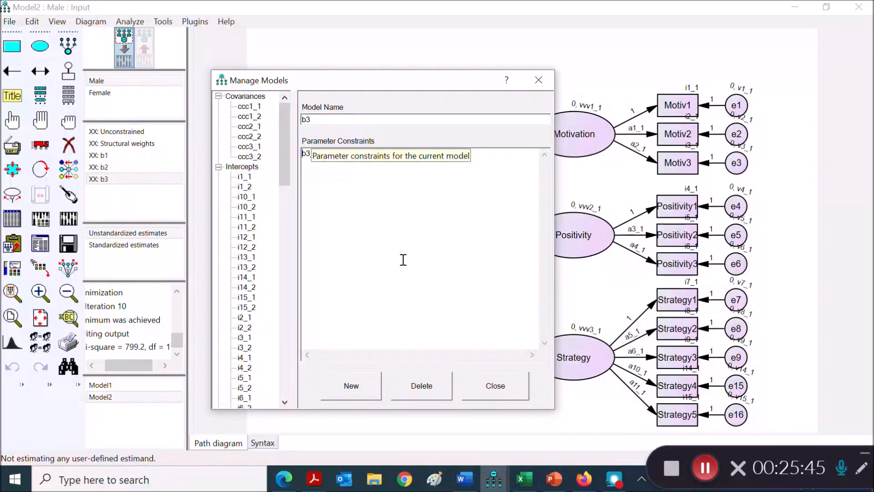
click(495, 391)
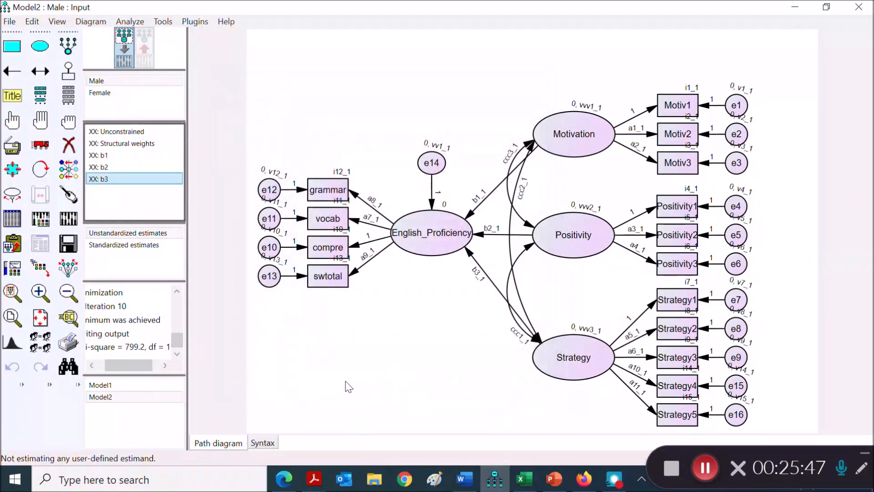
Step: Review the parameter constraints of the Unconstrained, b1, b2 and b3 models in the model manager
click(124, 143)
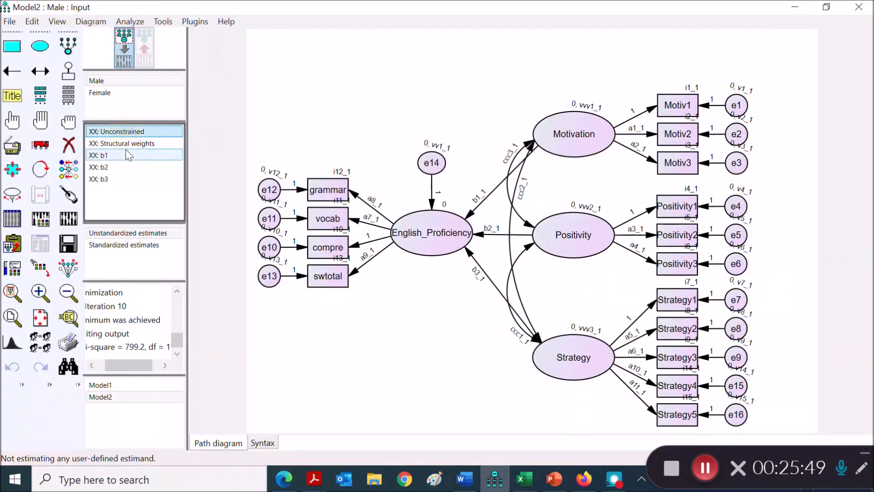
click(105, 155)
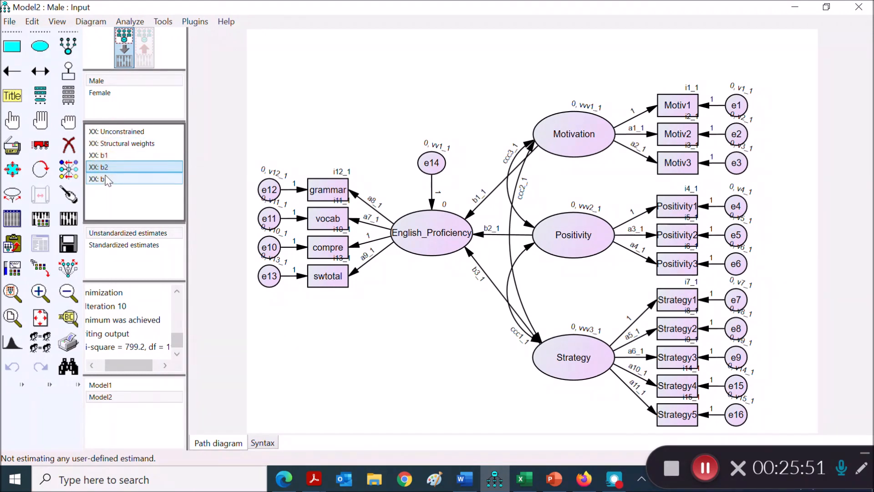
click(108, 177)
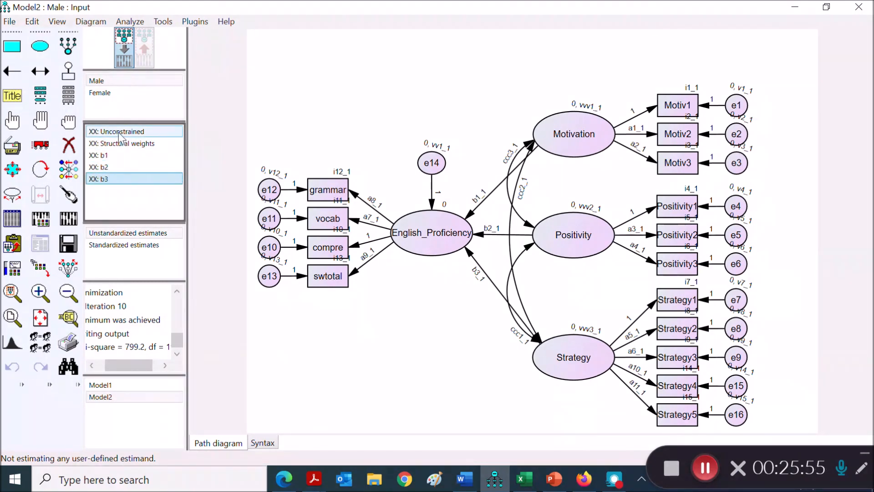
double_click(119, 133)
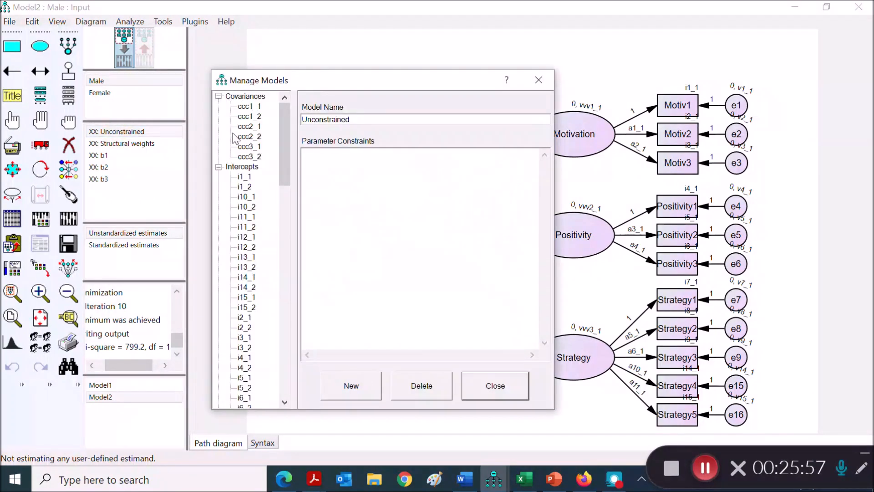
drag(332, 87, 382, 78)
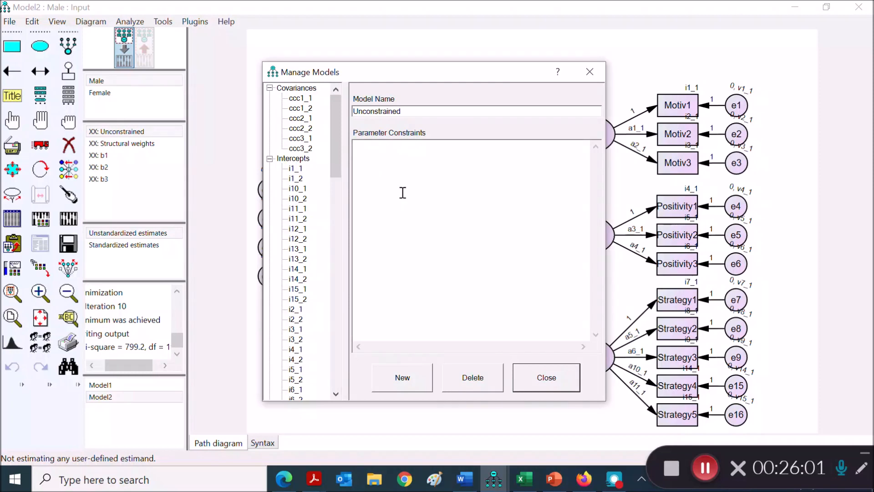
click(102, 157)
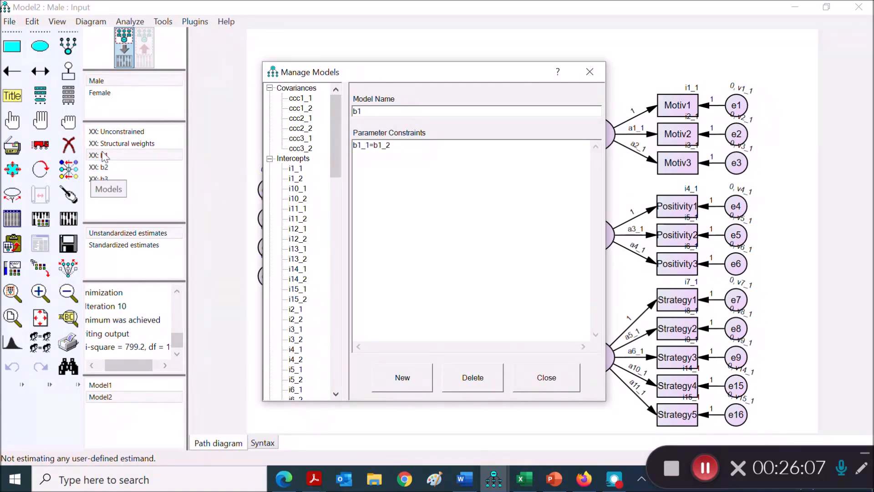
click(107, 166)
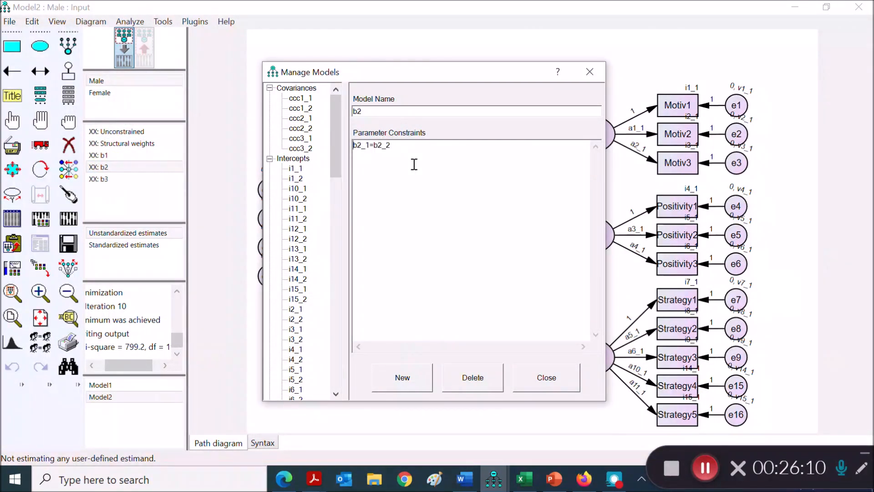
click(100, 179)
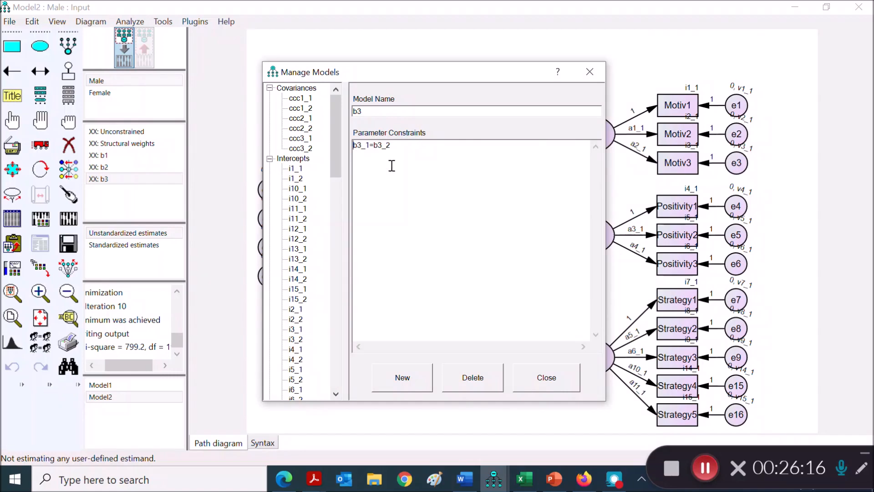
click(547, 380)
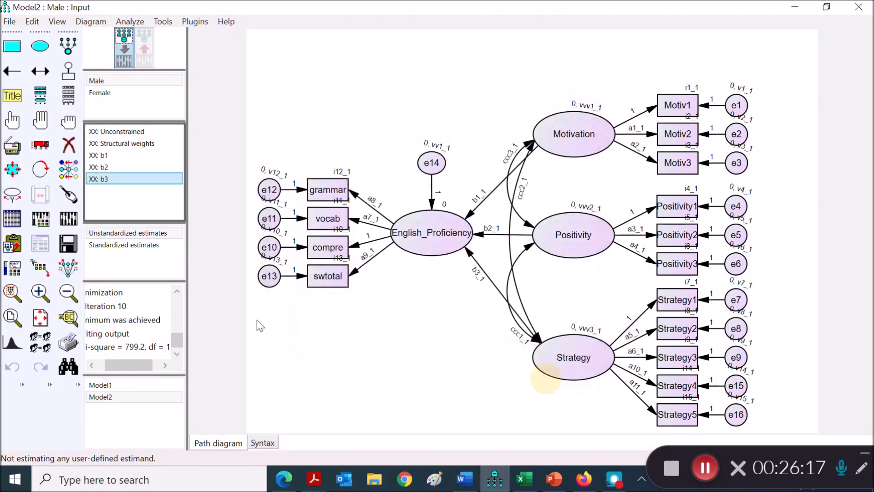
Step: Calculate the estimates for all five models and open the Model Comparison results in the text output
click(70, 221)
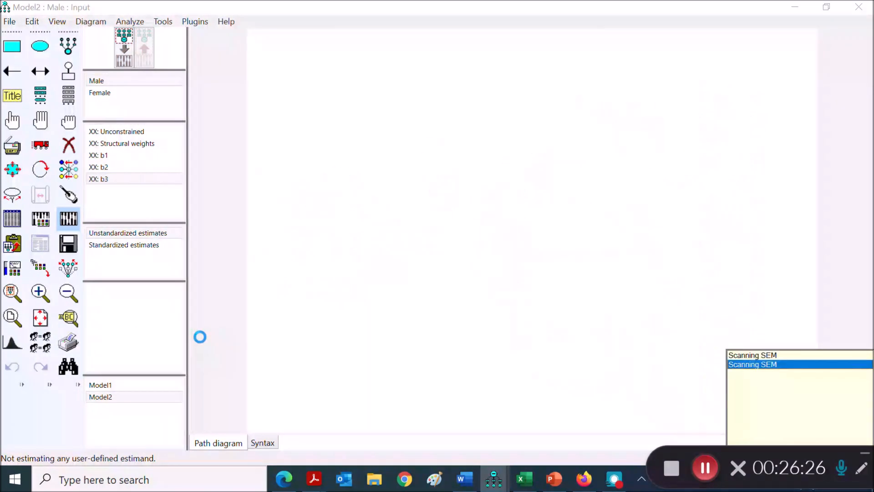
click(40, 244)
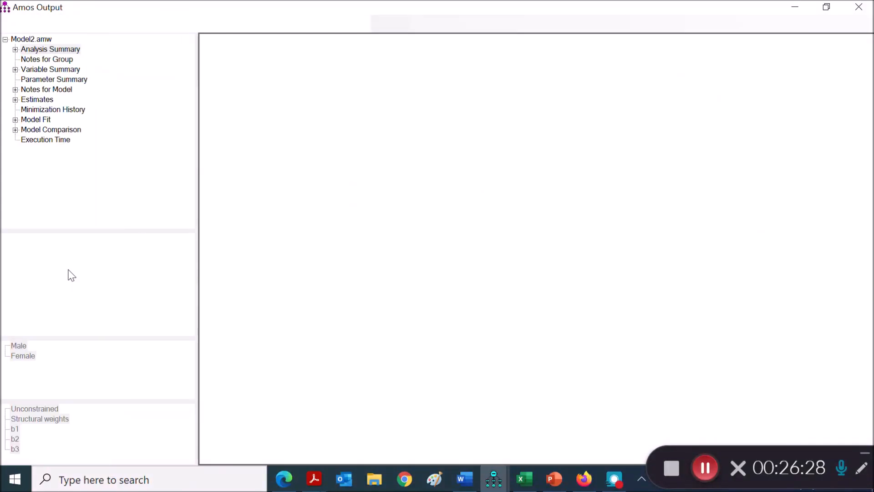
click(46, 131)
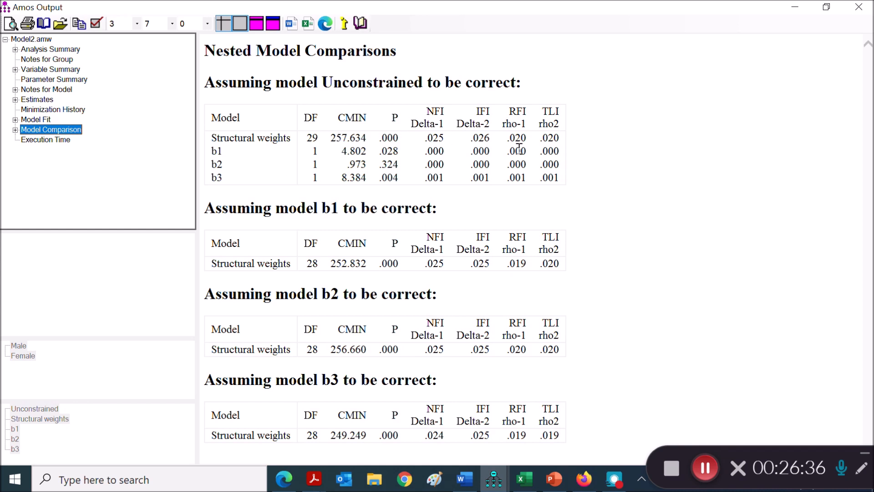
Step: Examine the P values of the Structural weights and b1 models in the comparison that assumes the Unconstrained model correct
click(332, 143)
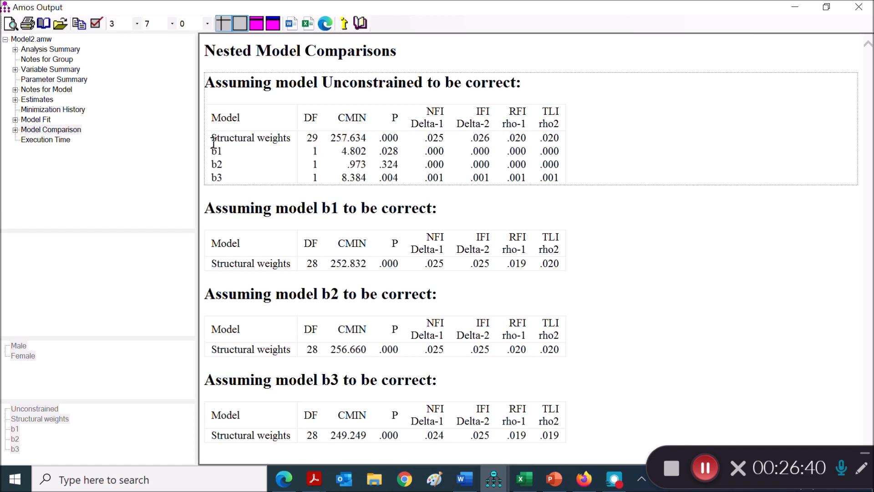
drag(214, 138, 290, 139)
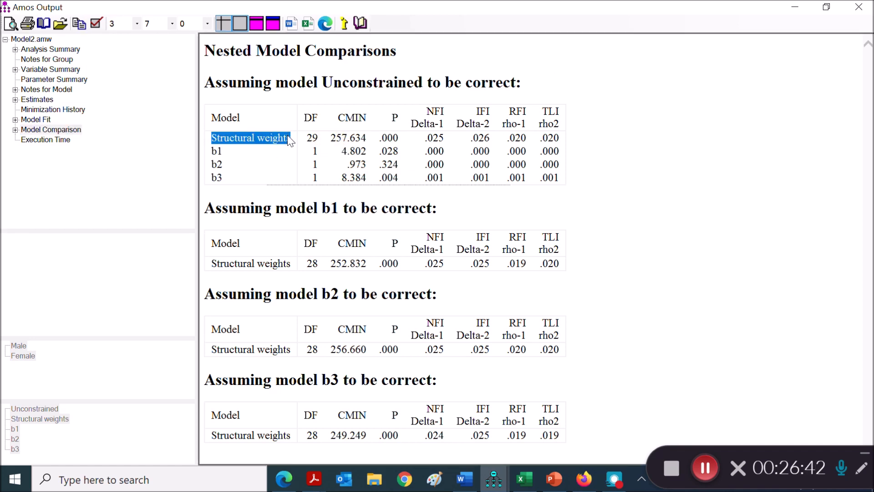
drag(327, 88, 427, 86)
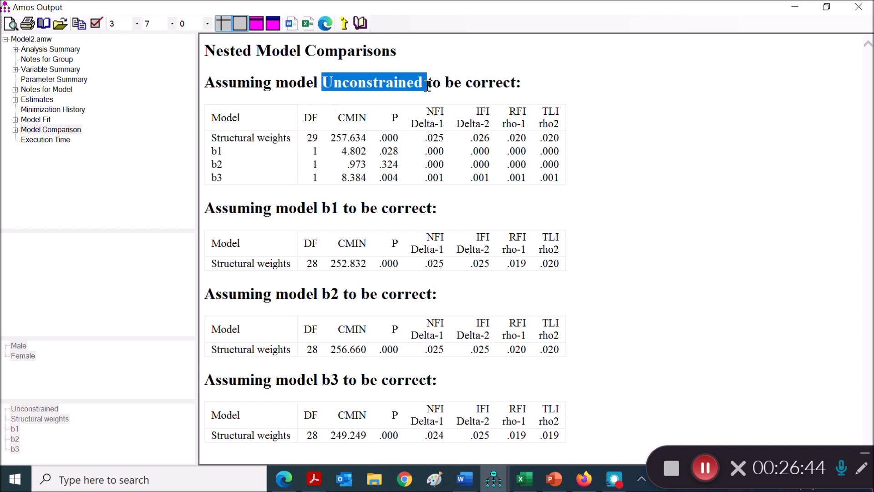
double_click(388, 151)
drag(402, 152, 403, 152)
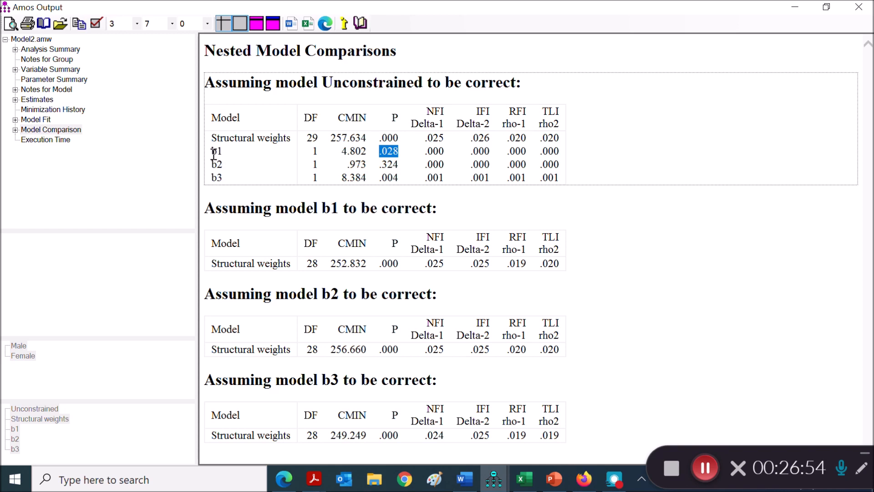
drag(212, 152, 222, 151)
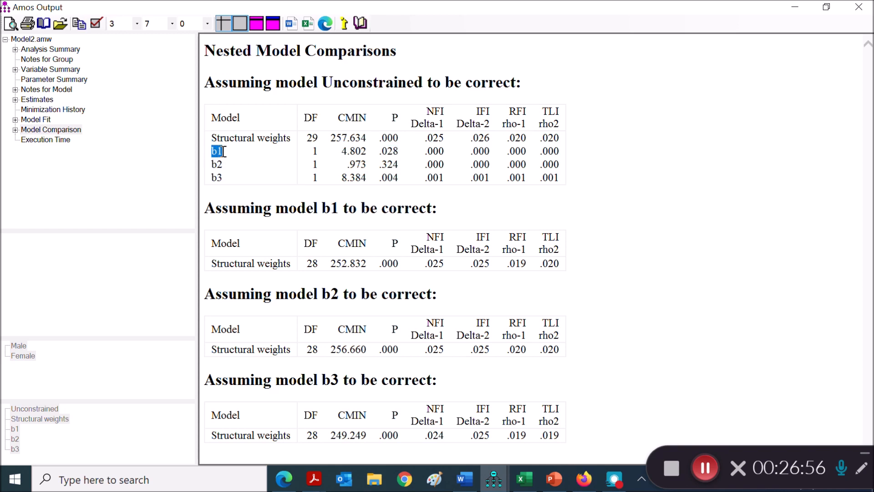
drag(213, 136, 279, 137)
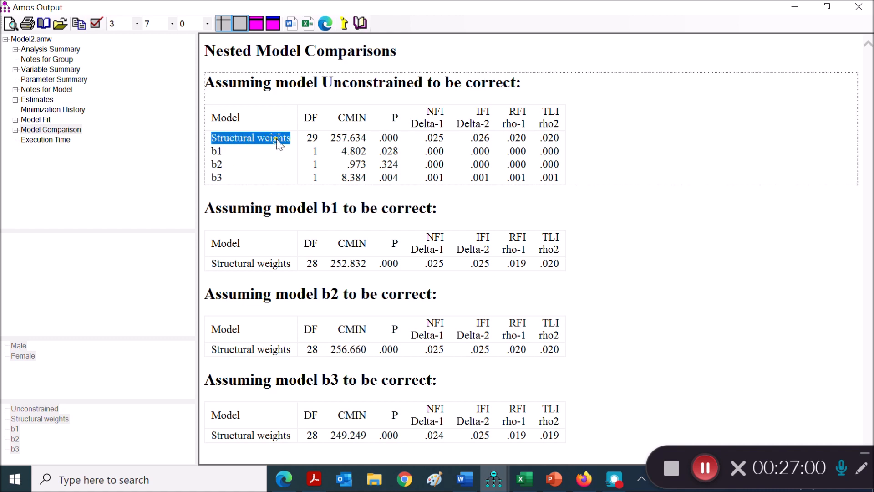
double_click(391, 138)
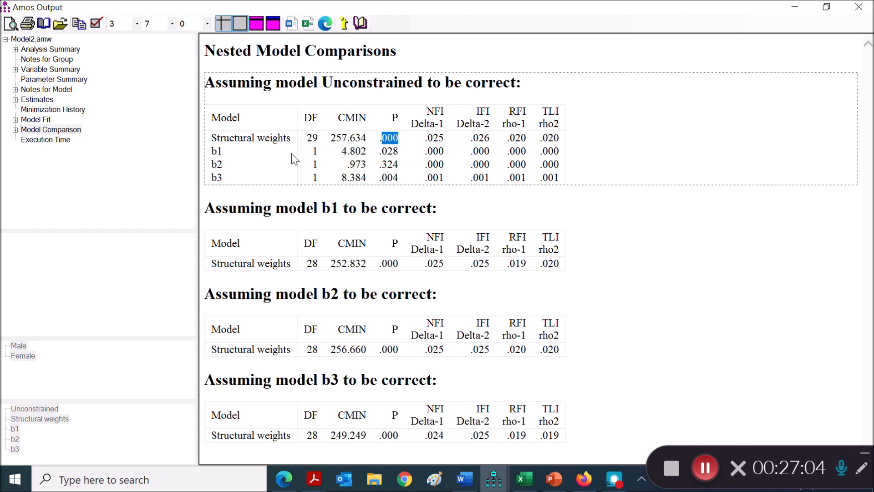
double_click(213, 150)
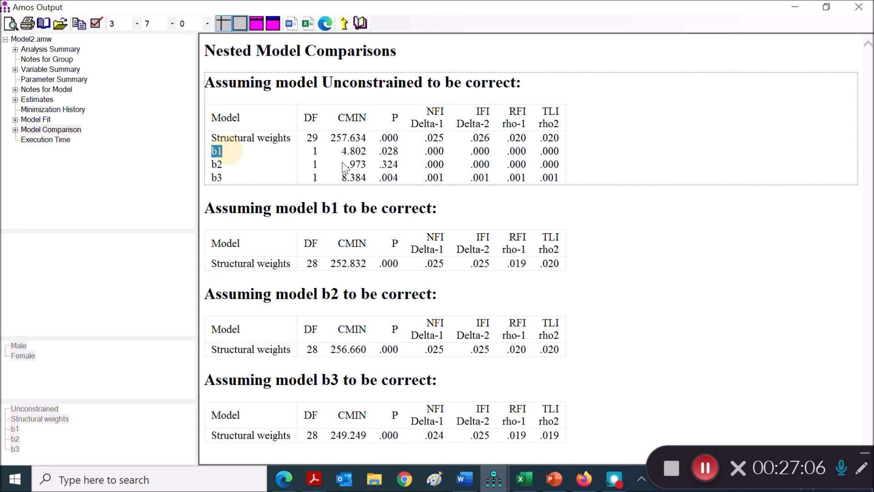
double_click(389, 151)
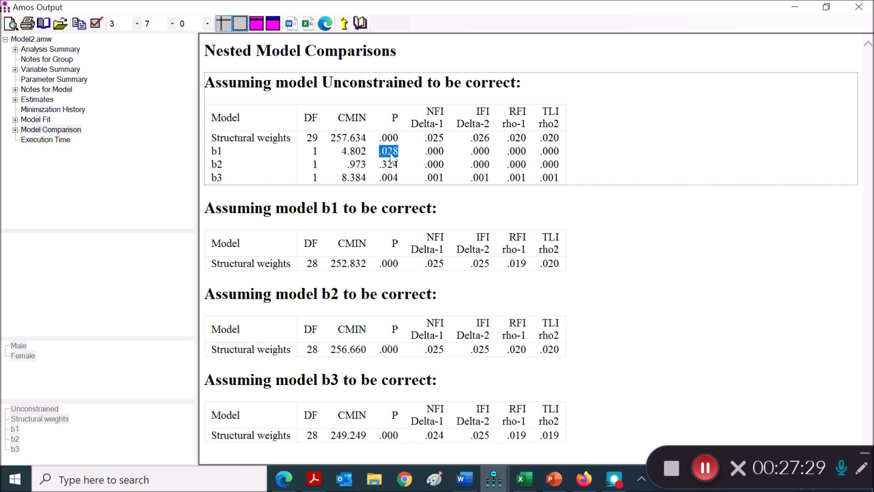
Step: Examine the P value of the b3 model in the comparison against the Unconstrained model
drag(212, 178, 218, 177)
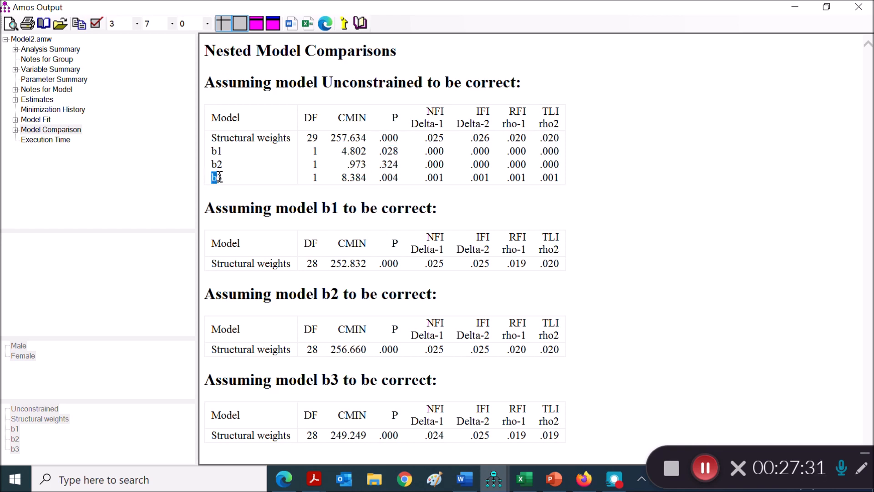
click(392, 179)
drag(400, 178, 399, 180)
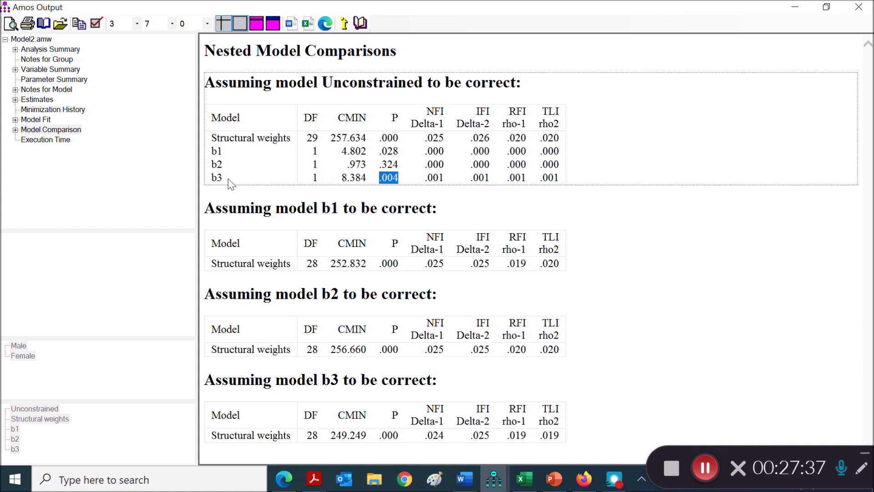
click(217, 177)
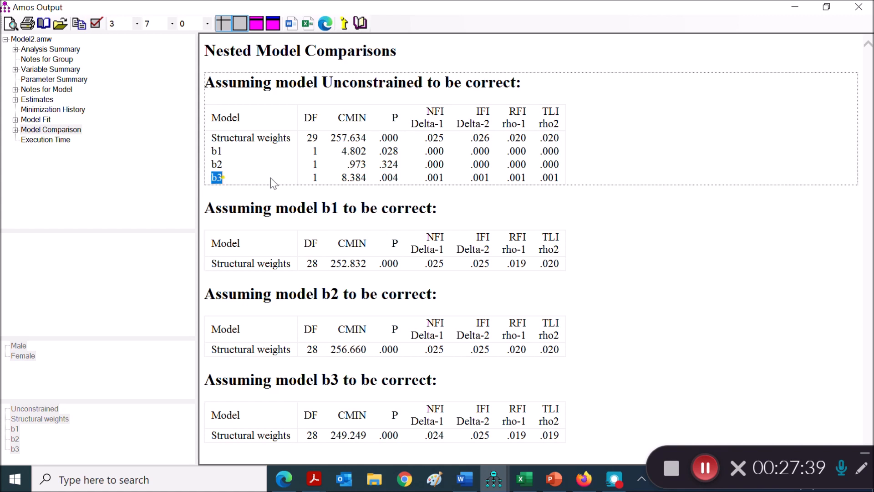
mouse_move(384, 181)
mouse_down()
mouse_move(401, 178)
mouse_move(379, 178)
mouse_up()
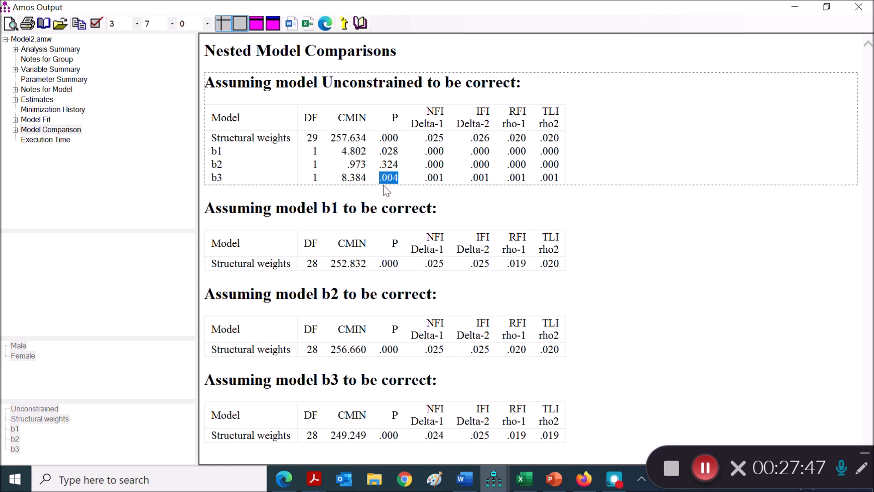
Step: Check b1's P value against the path diagram on the Step 1 slide in PowerPoint, and return to the Amos output
click(561, 469)
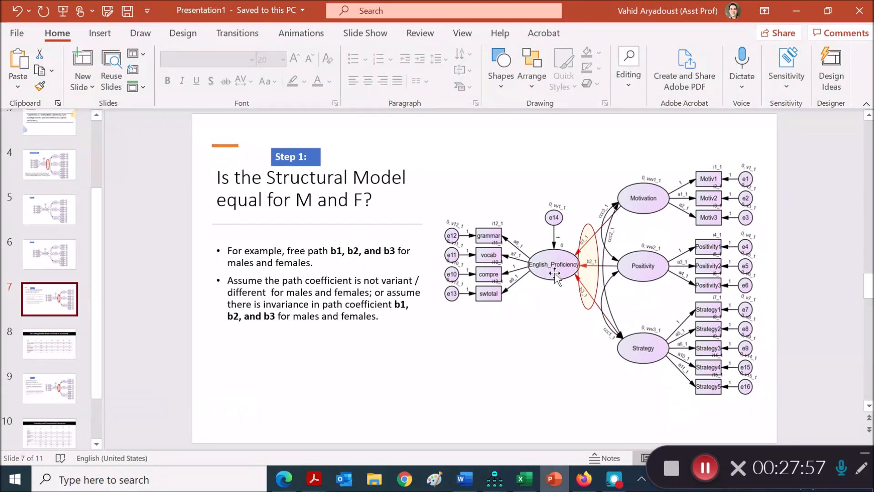
click(556, 480)
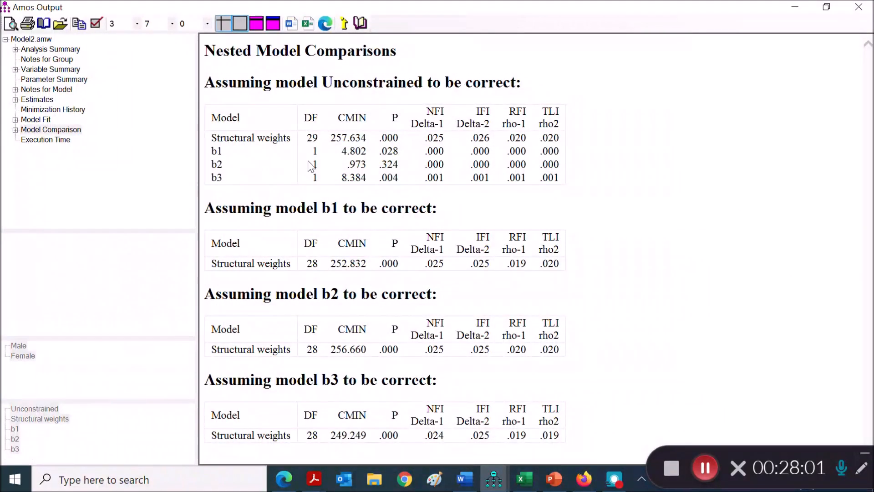
drag(399, 151, 387, 152)
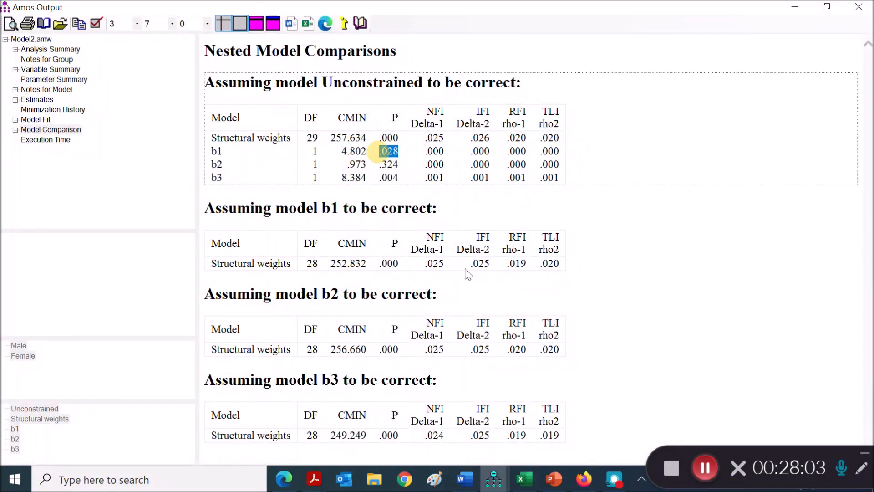
click(554, 479)
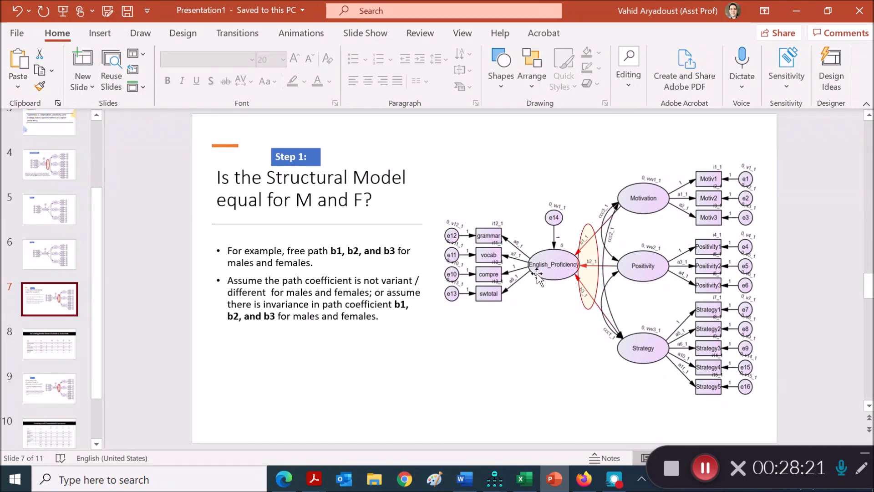
click(797, 11)
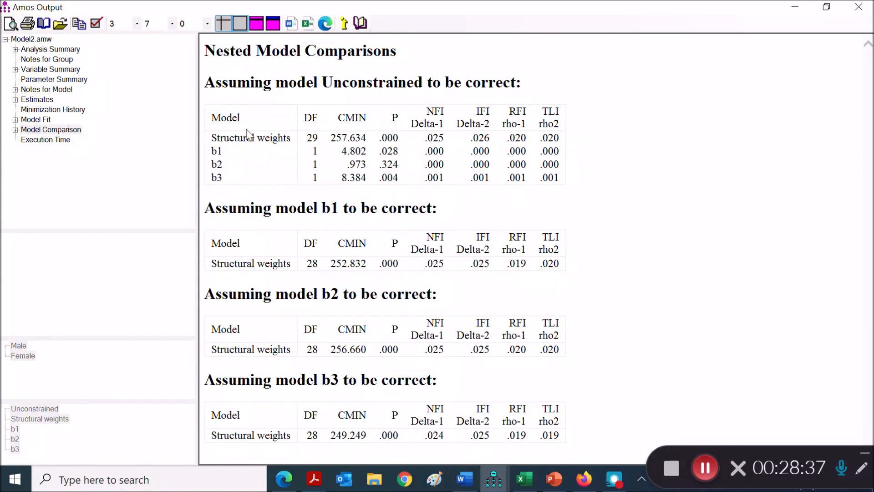
Step: Review the b3 row of the nested model comparisons again, relating it to the Unconstrained baseline model
drag(222, 179, 214, 181)
click(215, 178)
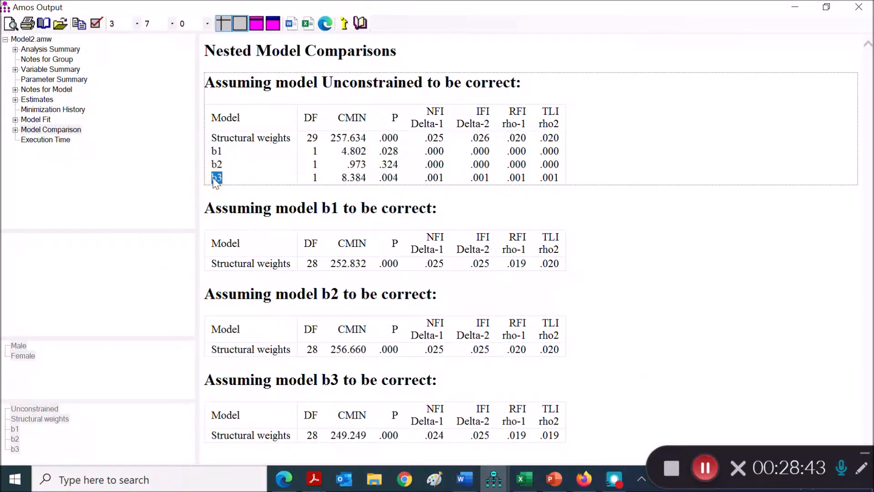
click(217, 179)
drag(222, 177, 214, 178)
double_click(343, 83)
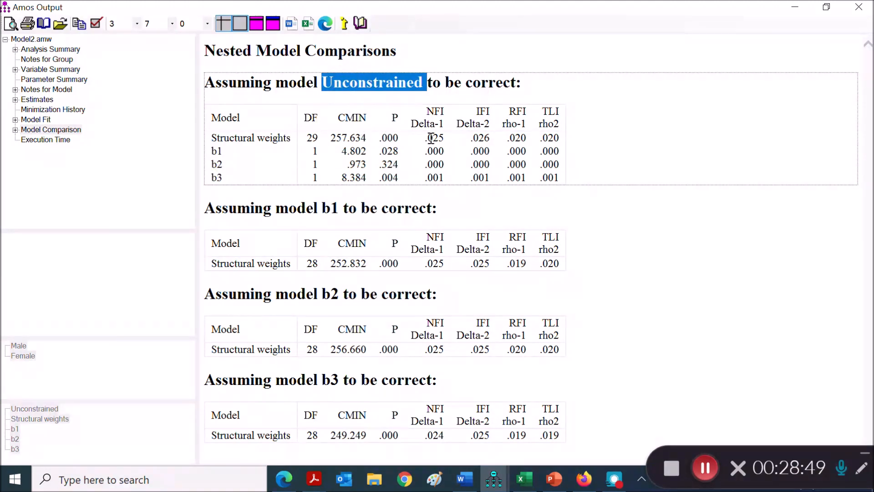